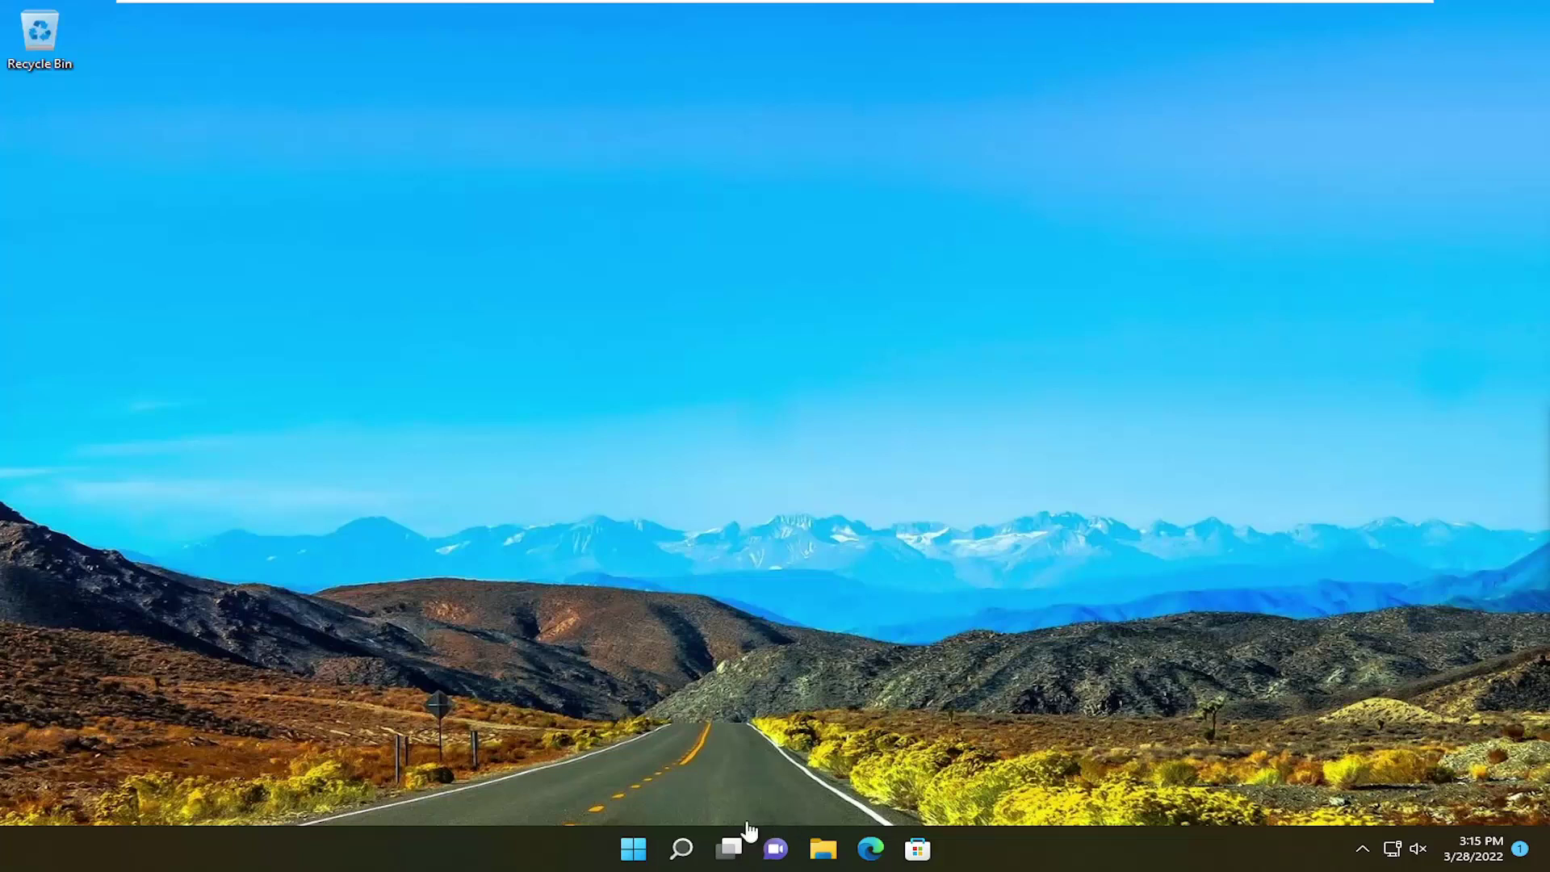
Run wsreset from Windows Search to reset the Microsoft Store, then close the reopened Store
left_click(681, 848)
type("wsreset")
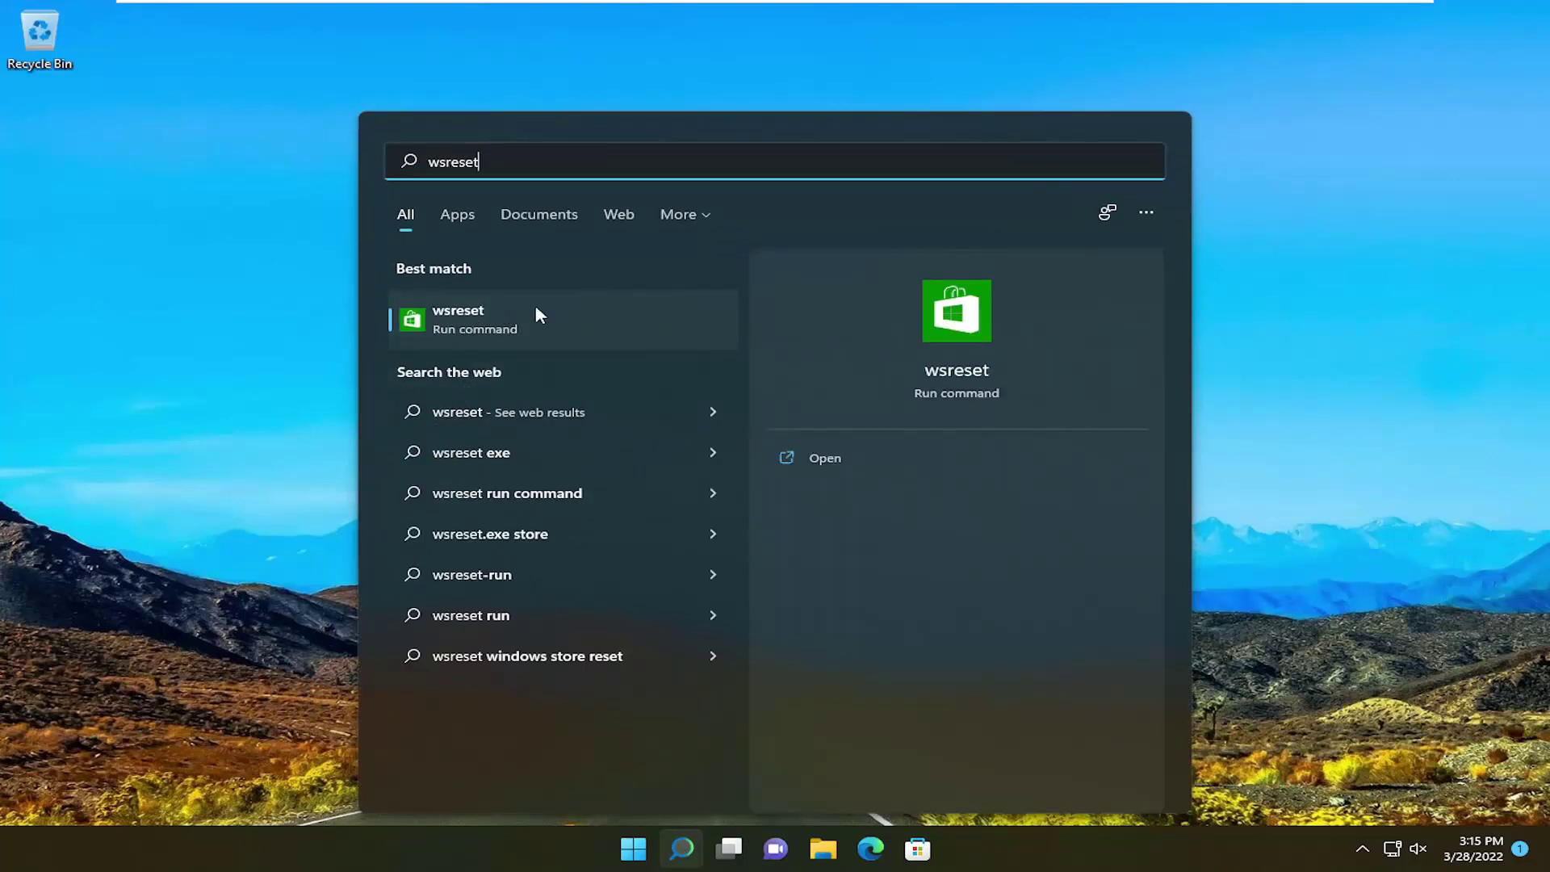
left_click(482, 322)
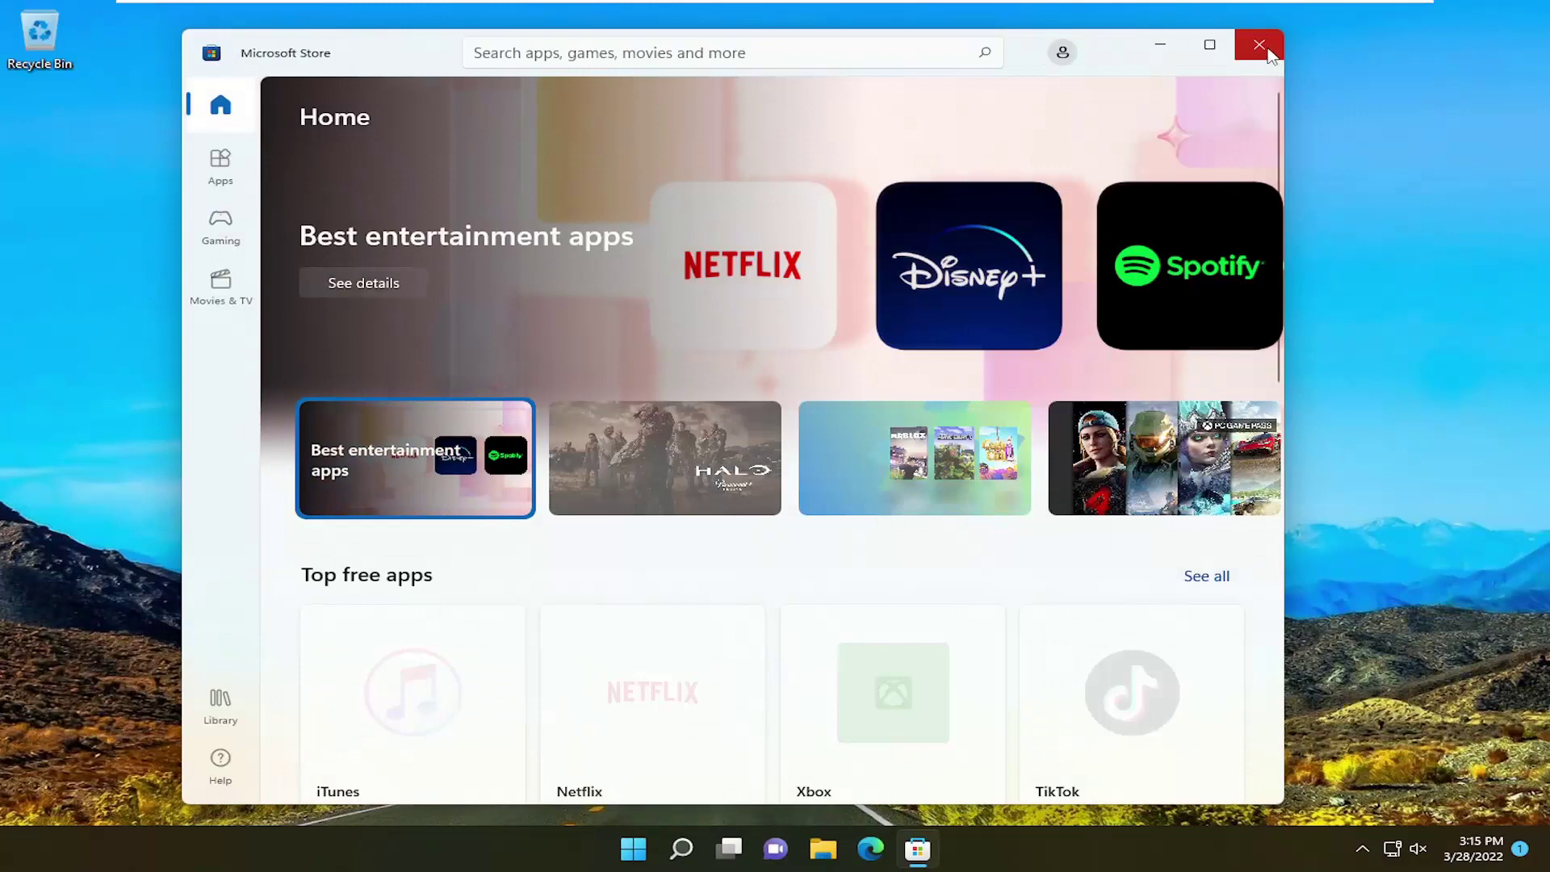
left_click(1260, 45)
Launch Command Prompt as administrator, approve the UAC prompt, and drag the window lower
left_click(683, 848)
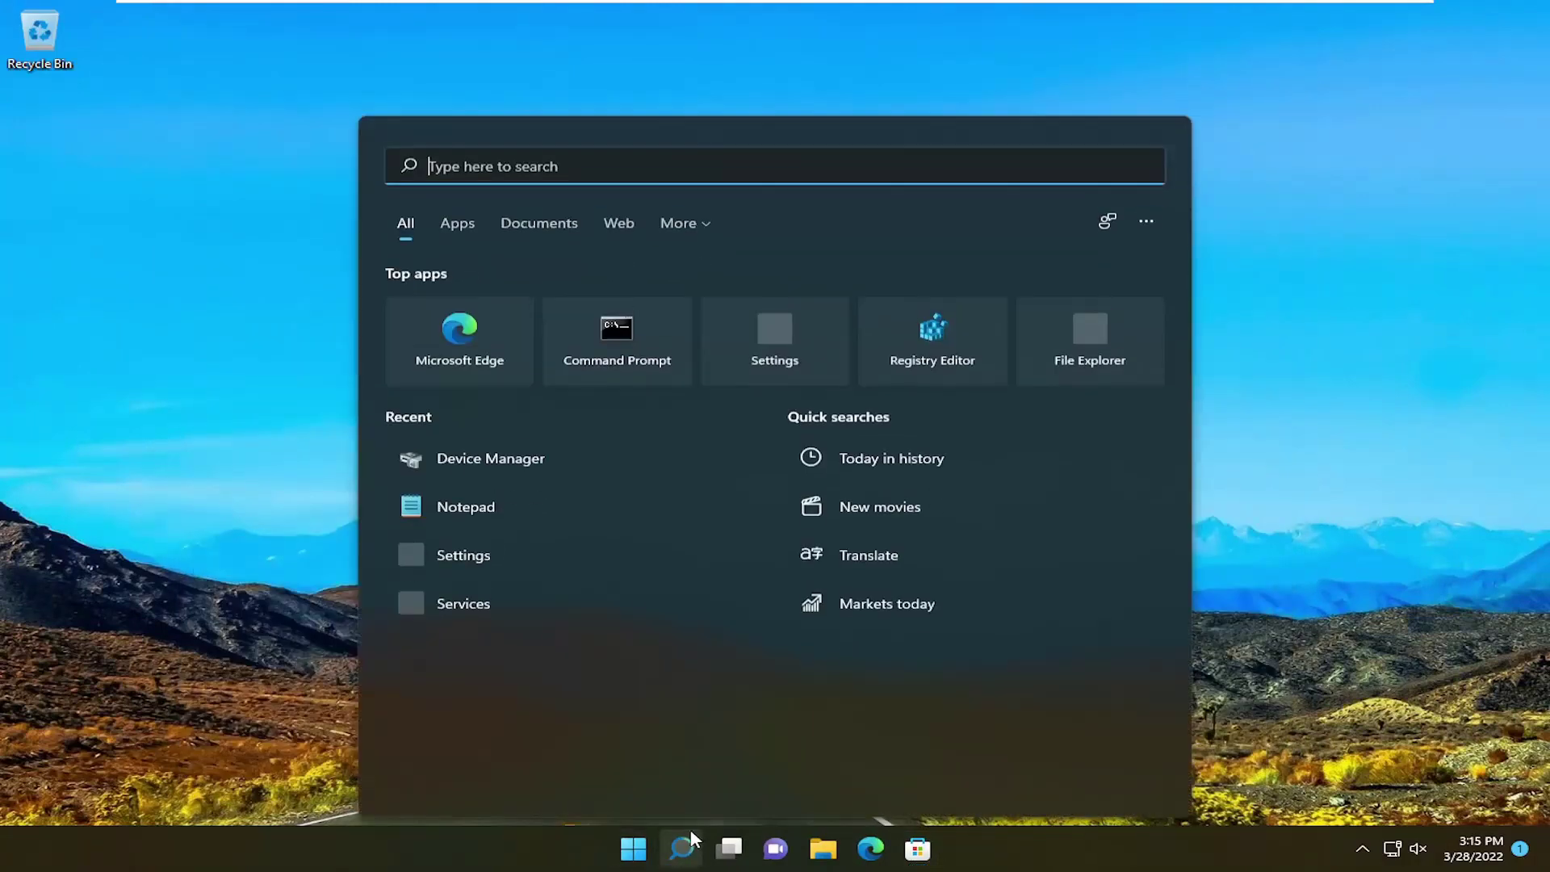
type("cmd")
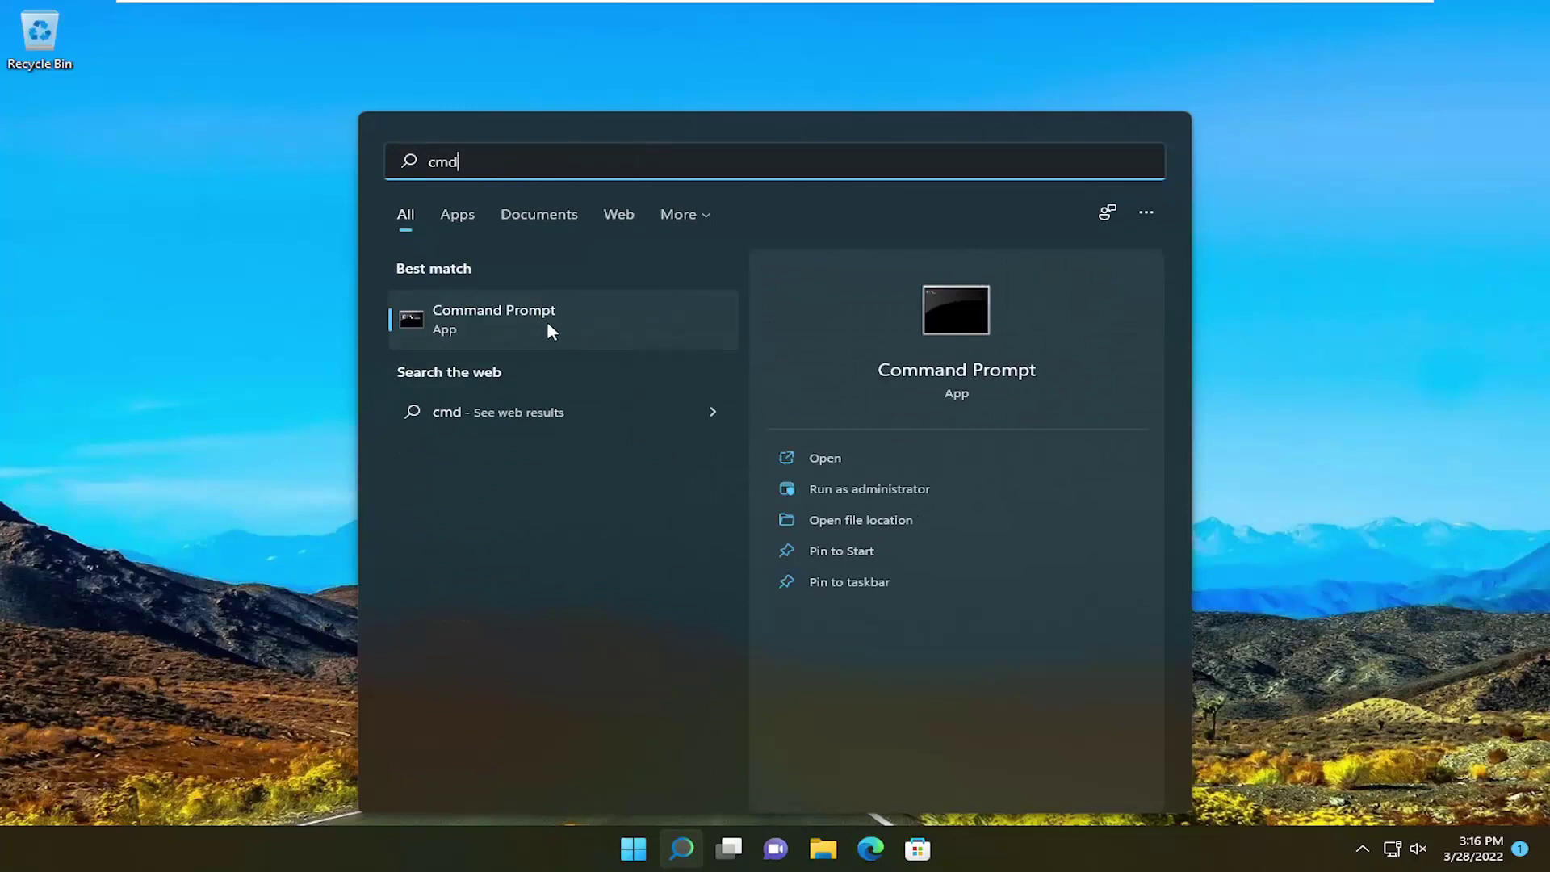
right_click(520, 312)
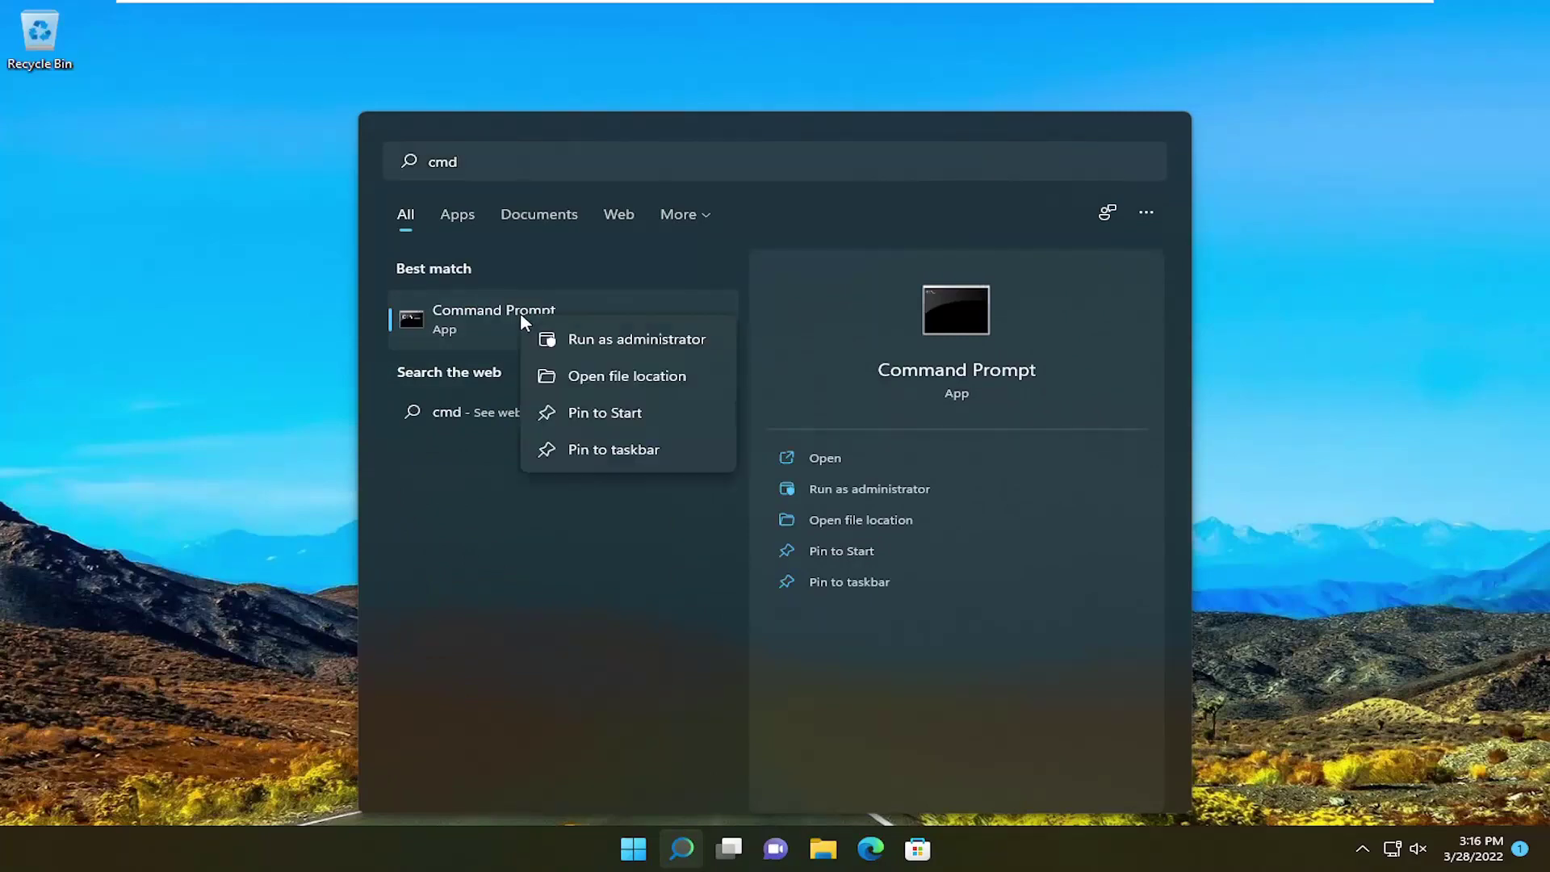
left_click(600, 344)
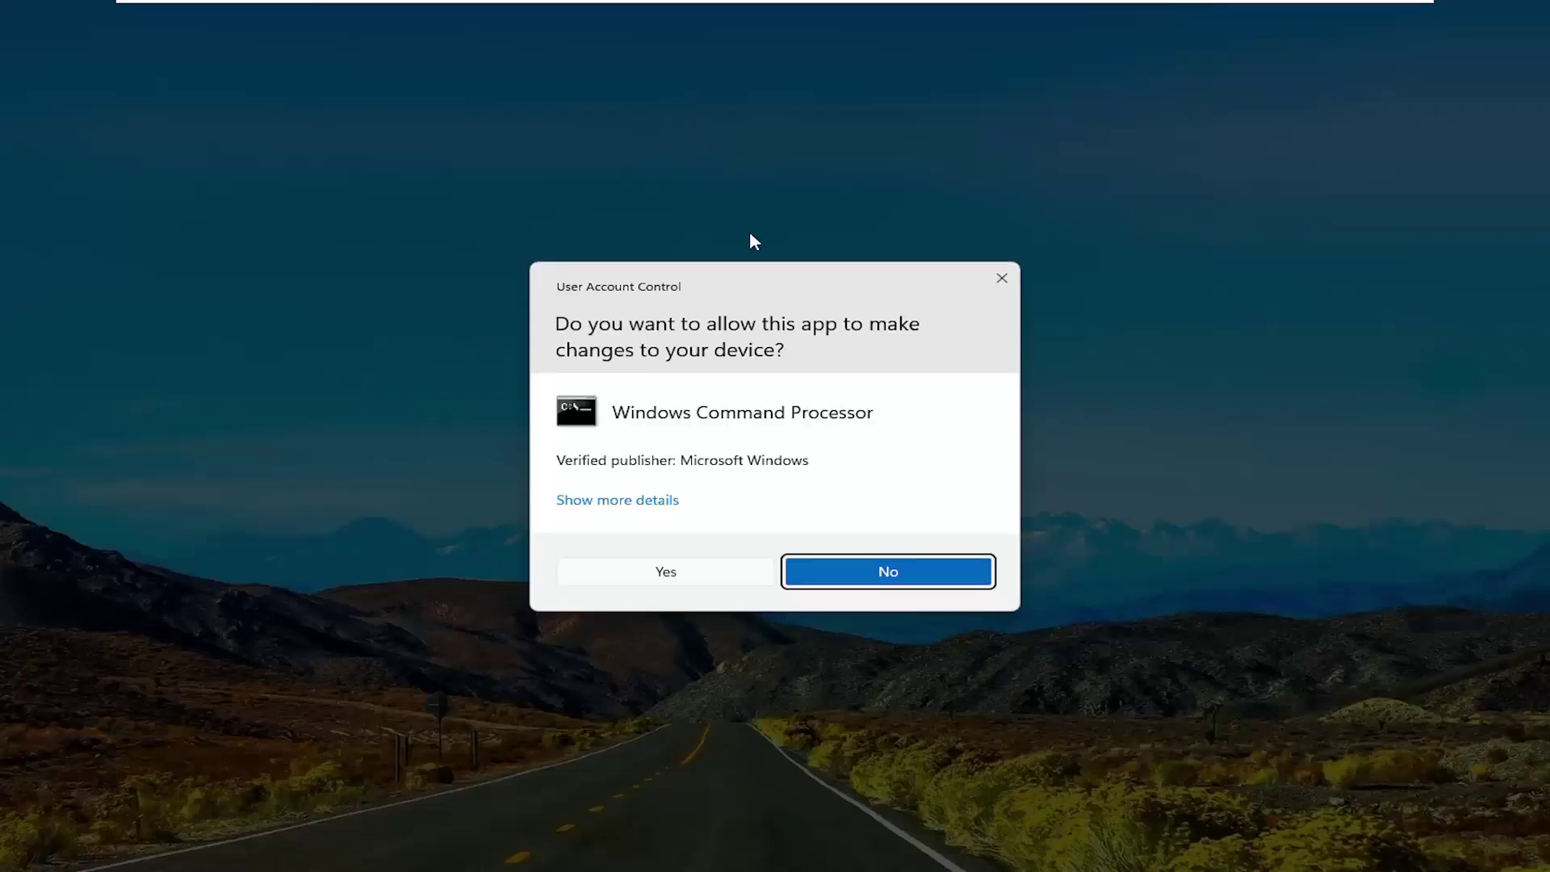
left_click(670, 575)
left_click_drag(526, 61, 696, 135)
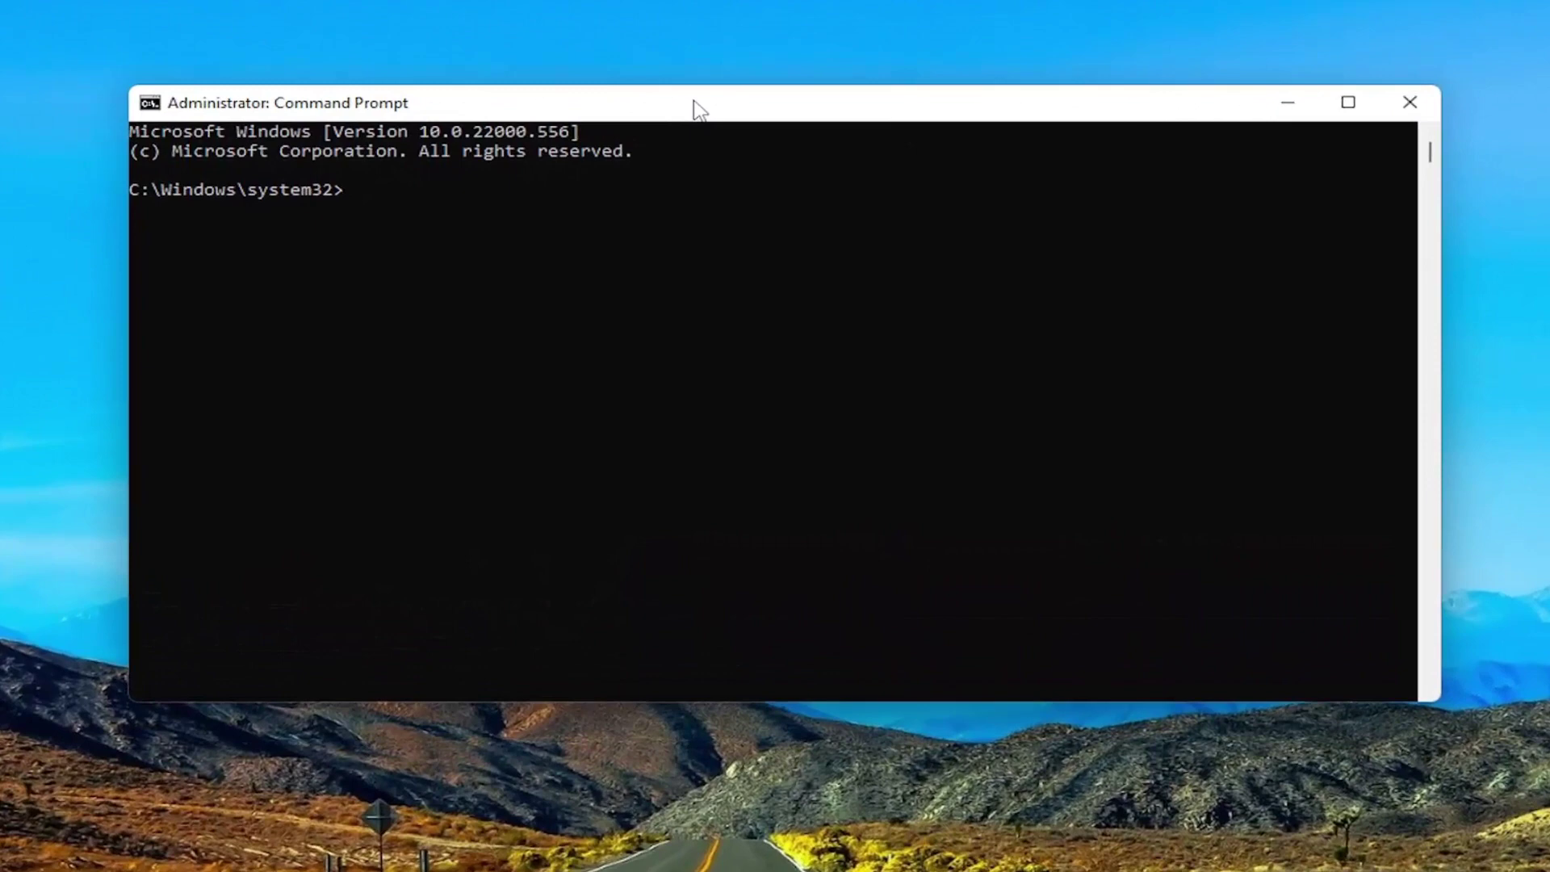
type("sfc")
type(" /scanno")
type("w")
Run sfc /scannow and let verification reach 100% with no integrity violations
key("Return")
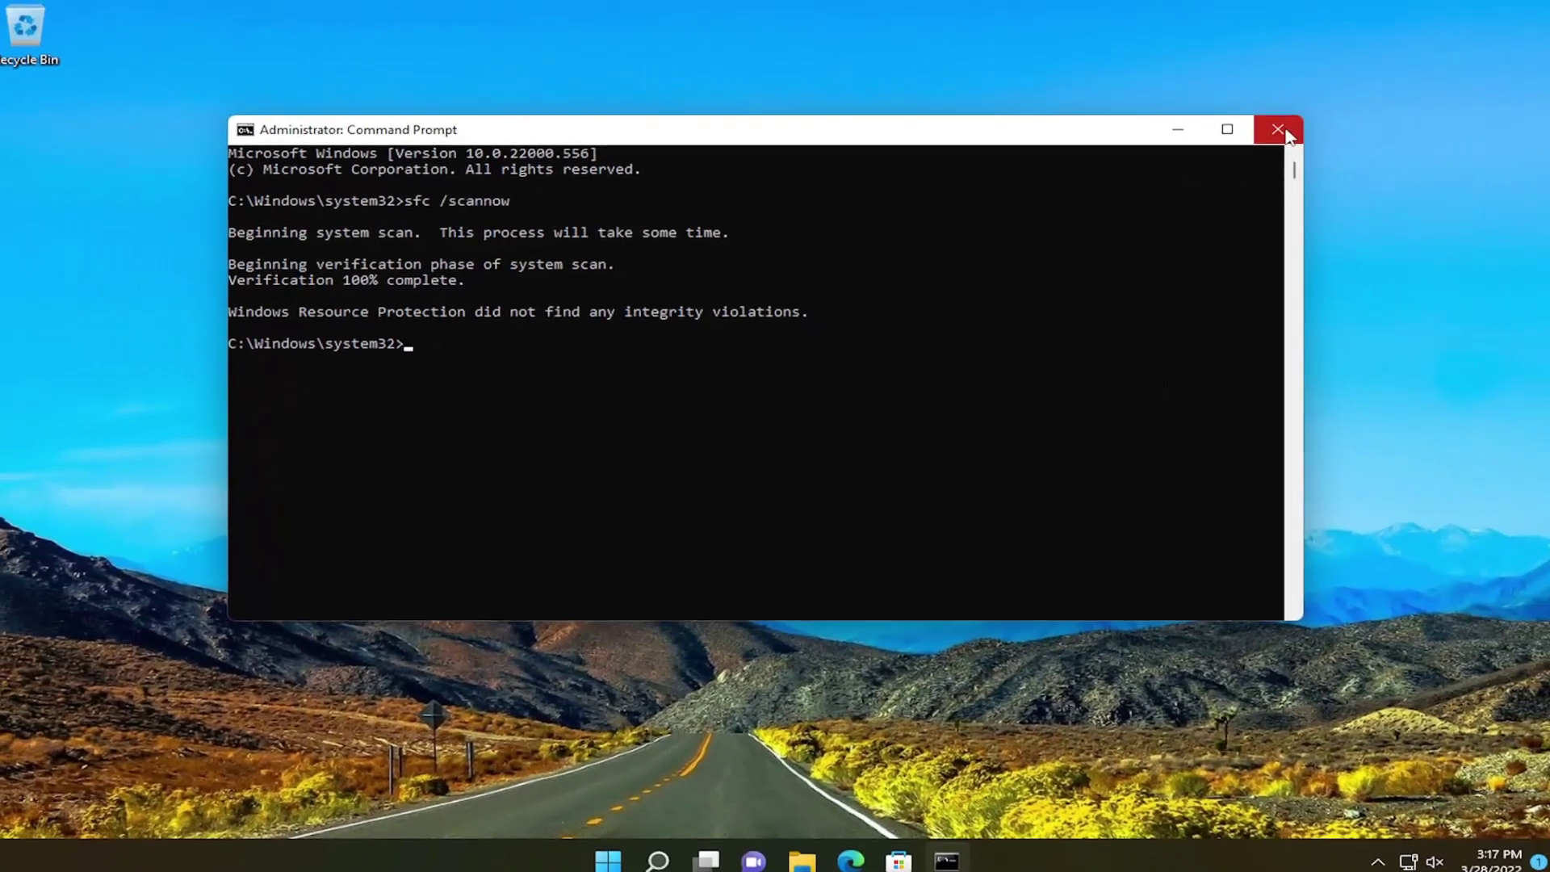
Close the administrator Command Prompt and bring up the Win+X power menu
left_click(1288, 133)
right_click(632, 848)
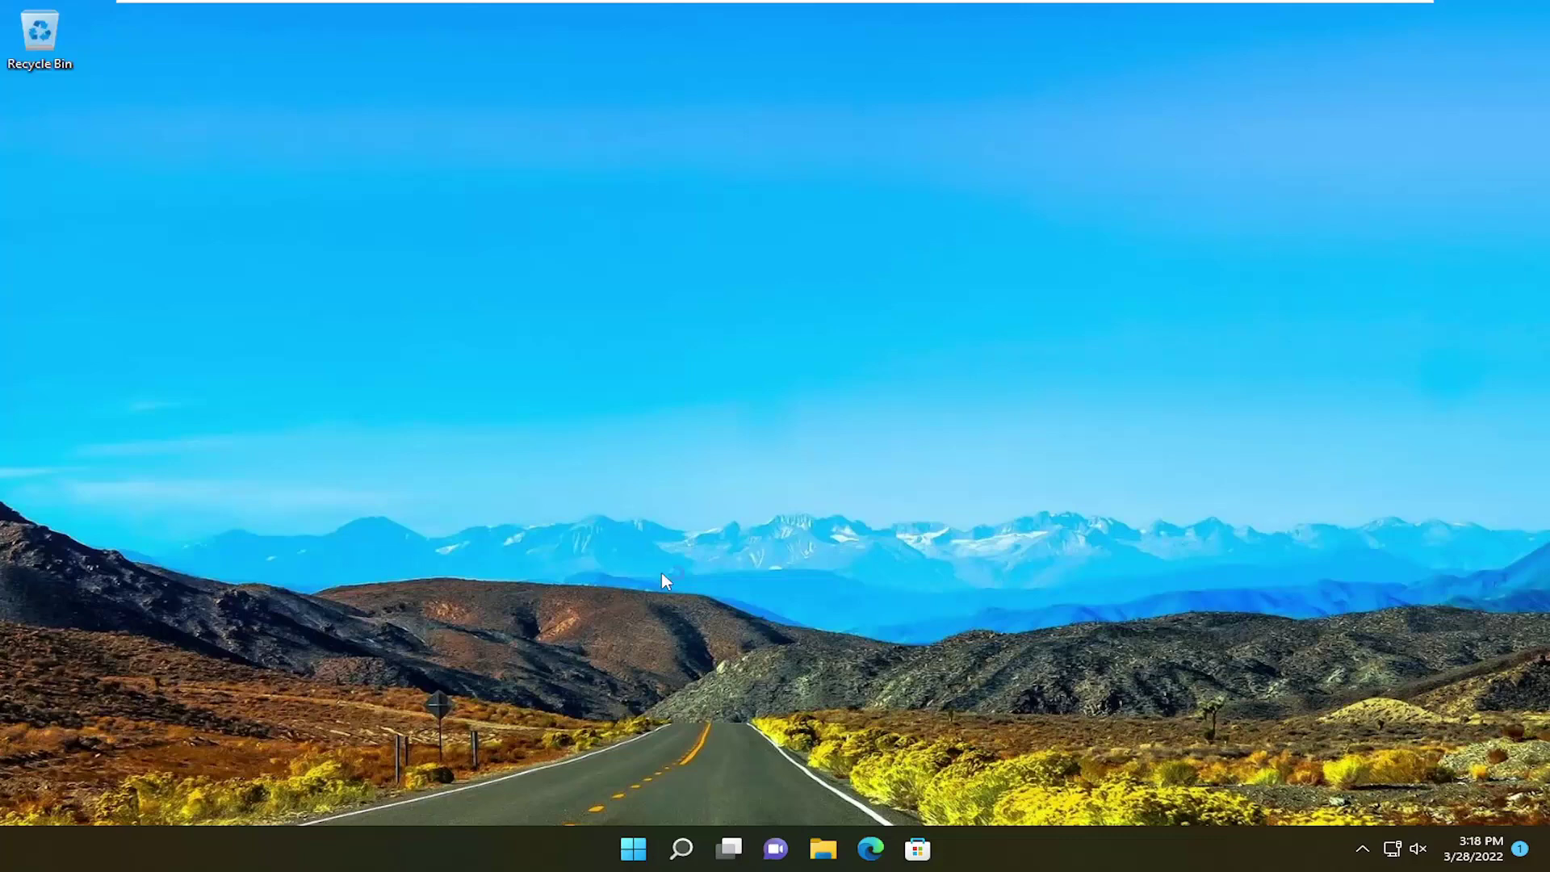
Search for 'apps and features' and open the Apps & features Settings page
left_click(685, 849)
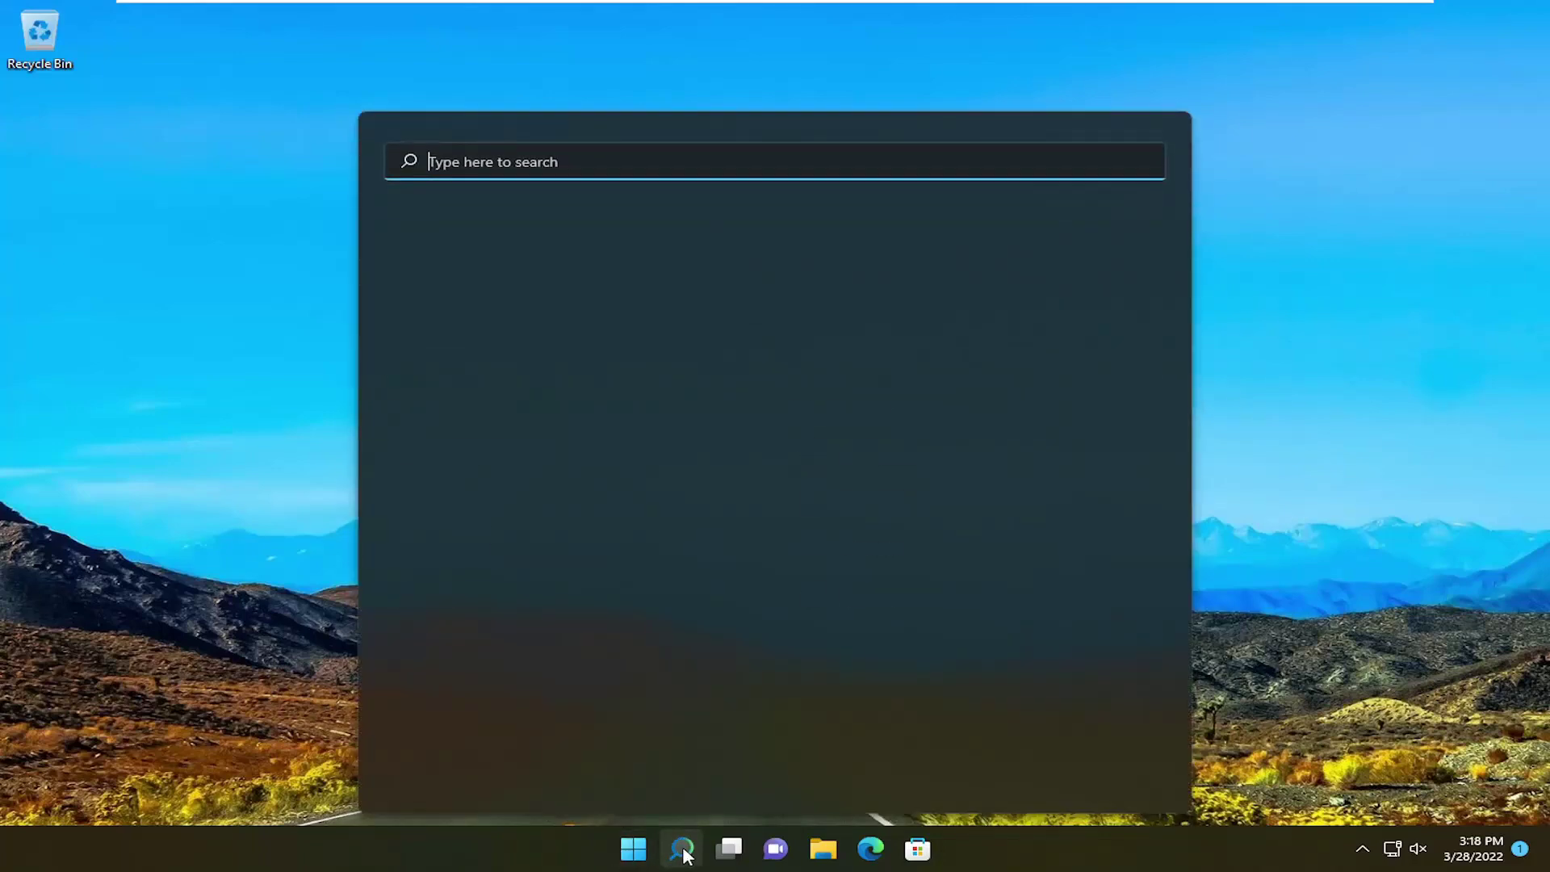
type("apps and fea")
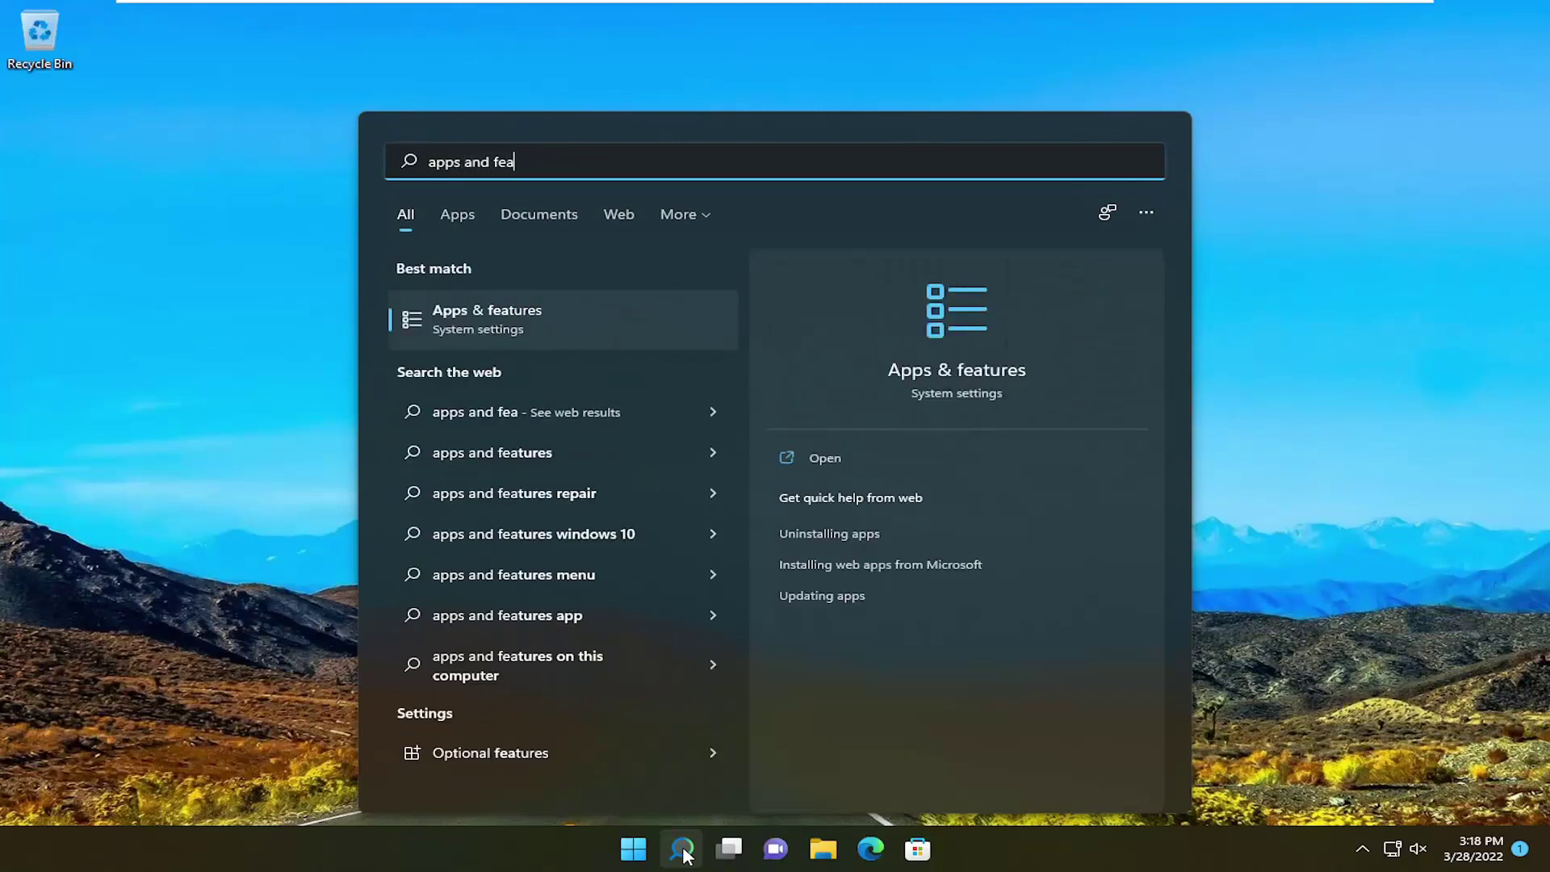
left_click(516, 315)
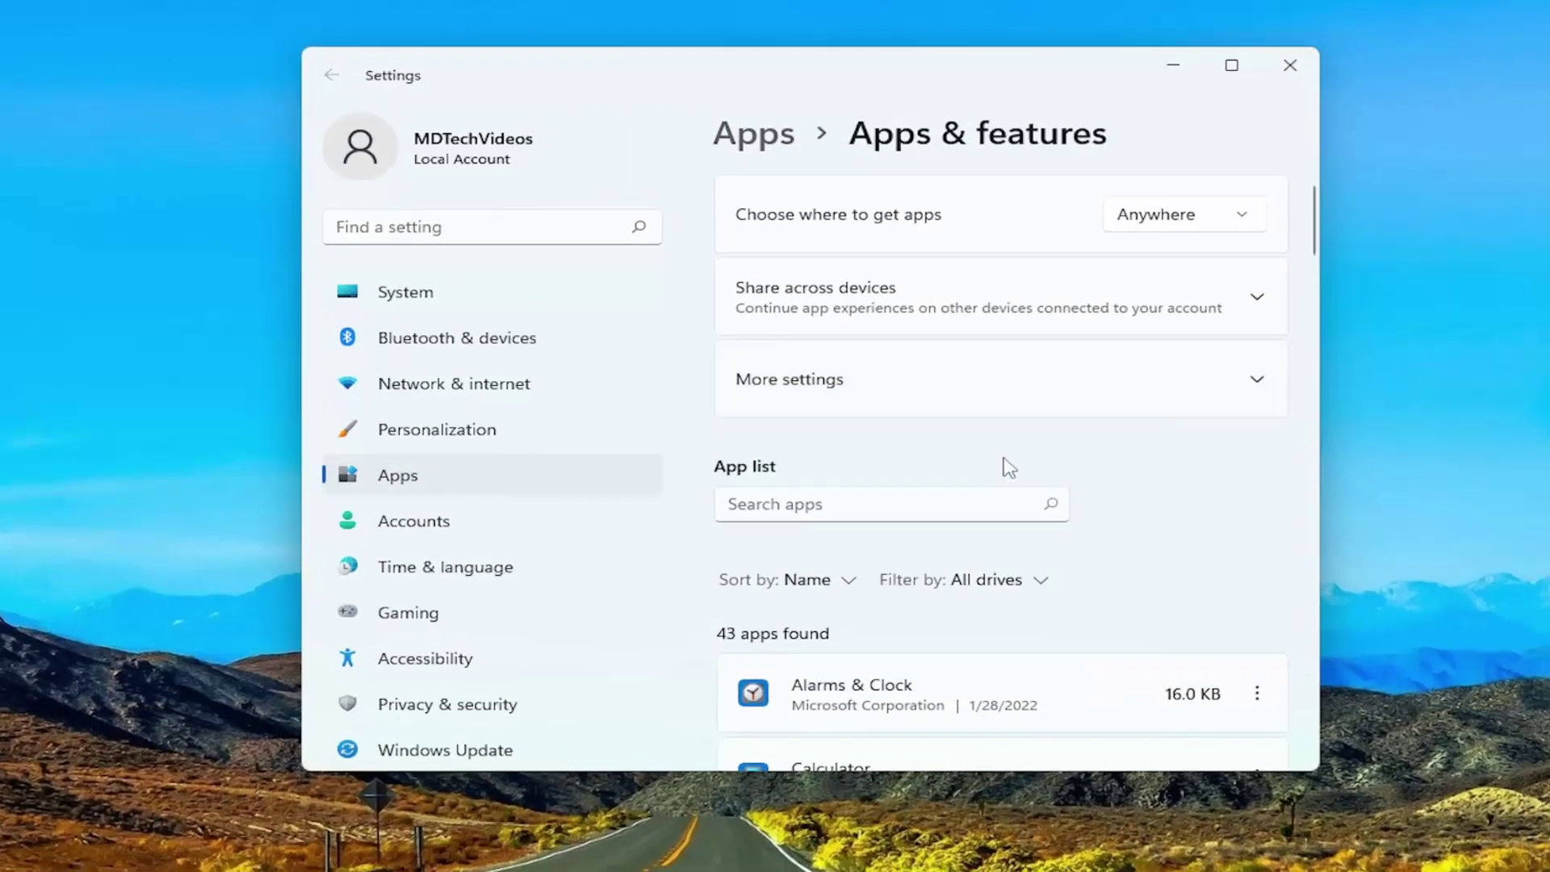
scroll(1010, 469, "down", 1)
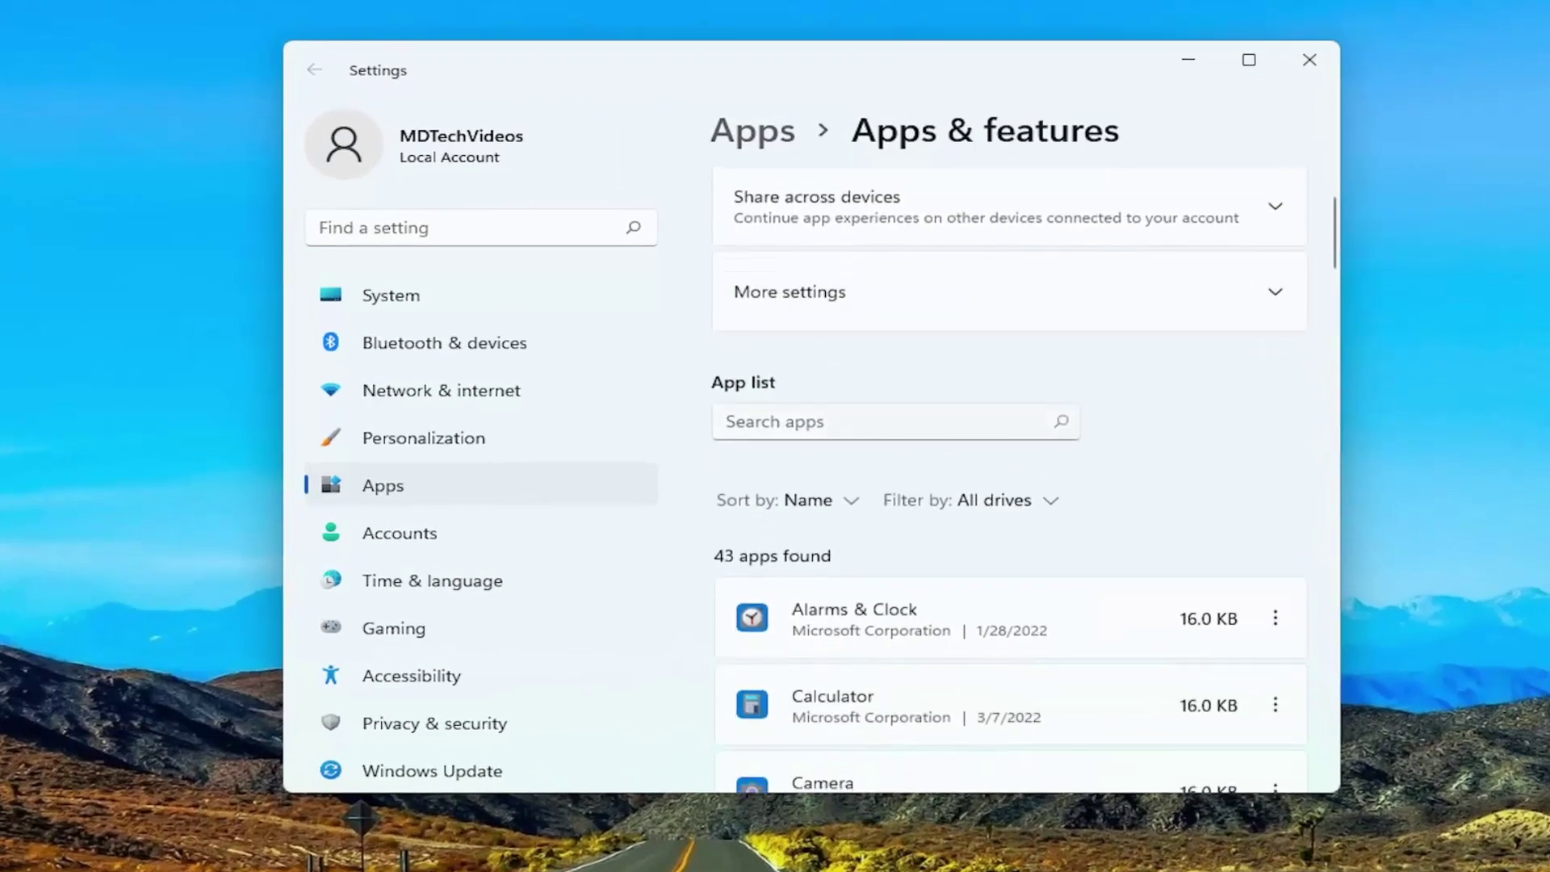
scroll(787, 436, "down", 2)
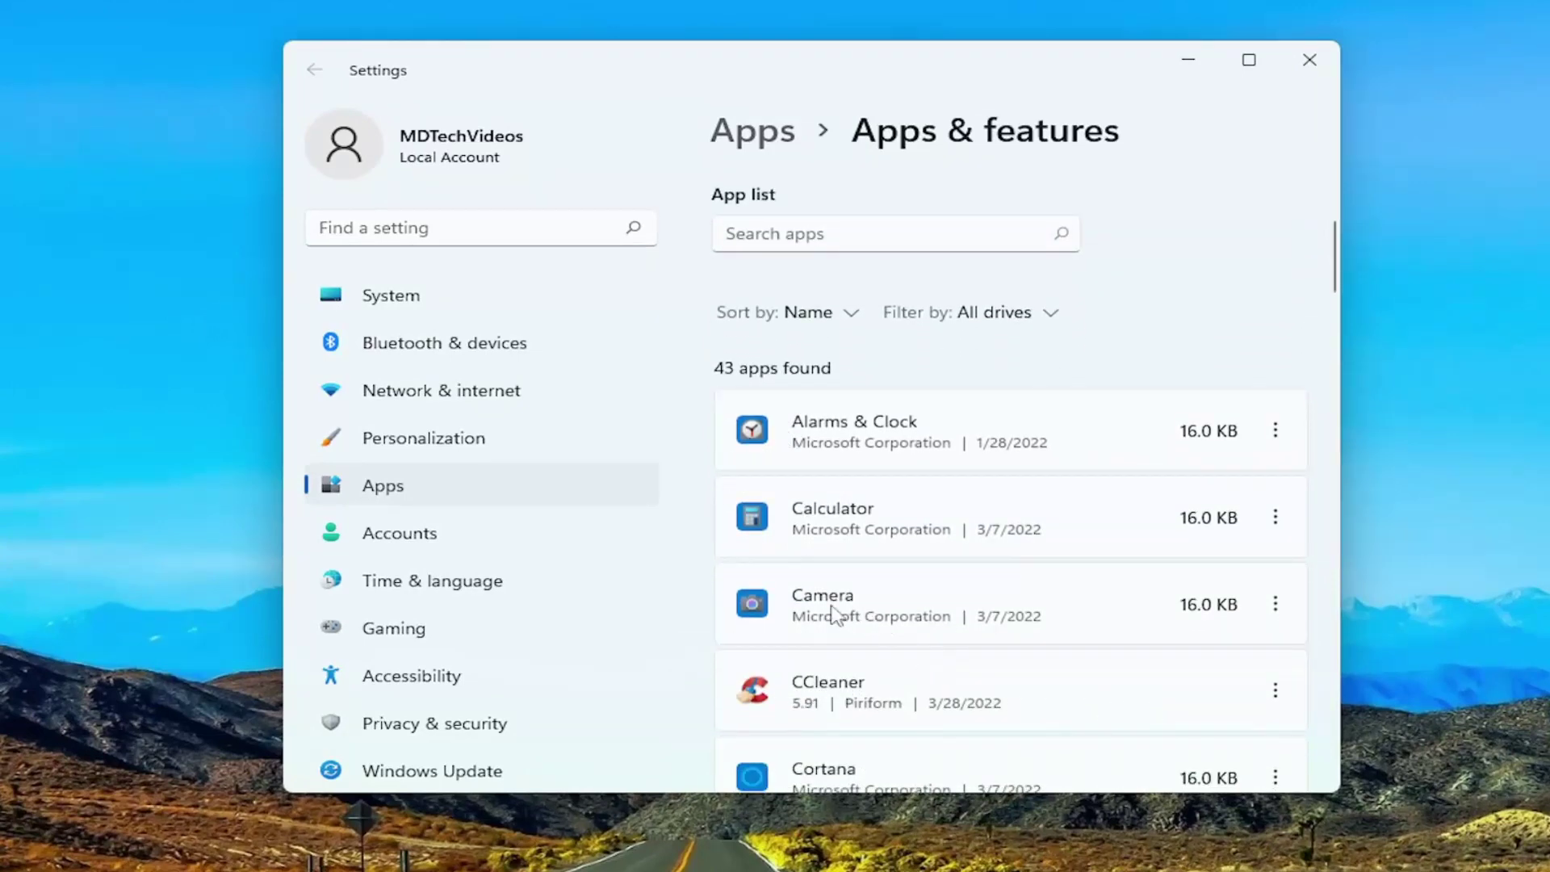
In Camera's Advanced options, run Repair, then Reset and confirm deleting its data
left_click(1276, 604)
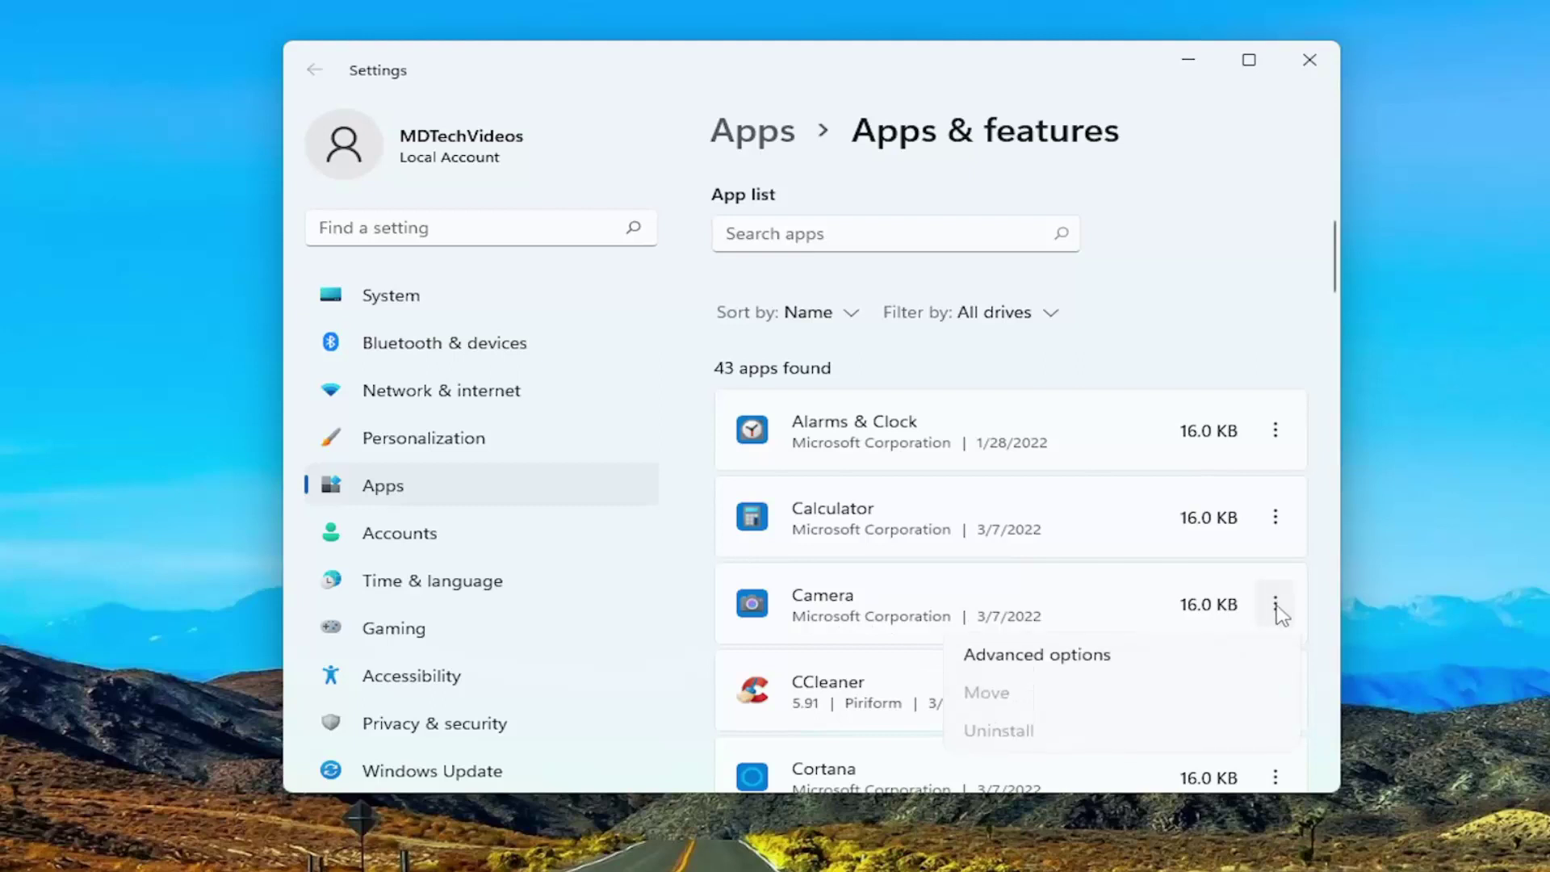
left_click(1056, 669)
scroll(1019, 591, "down", 5)
scroll(1021, 589, "down", 3)
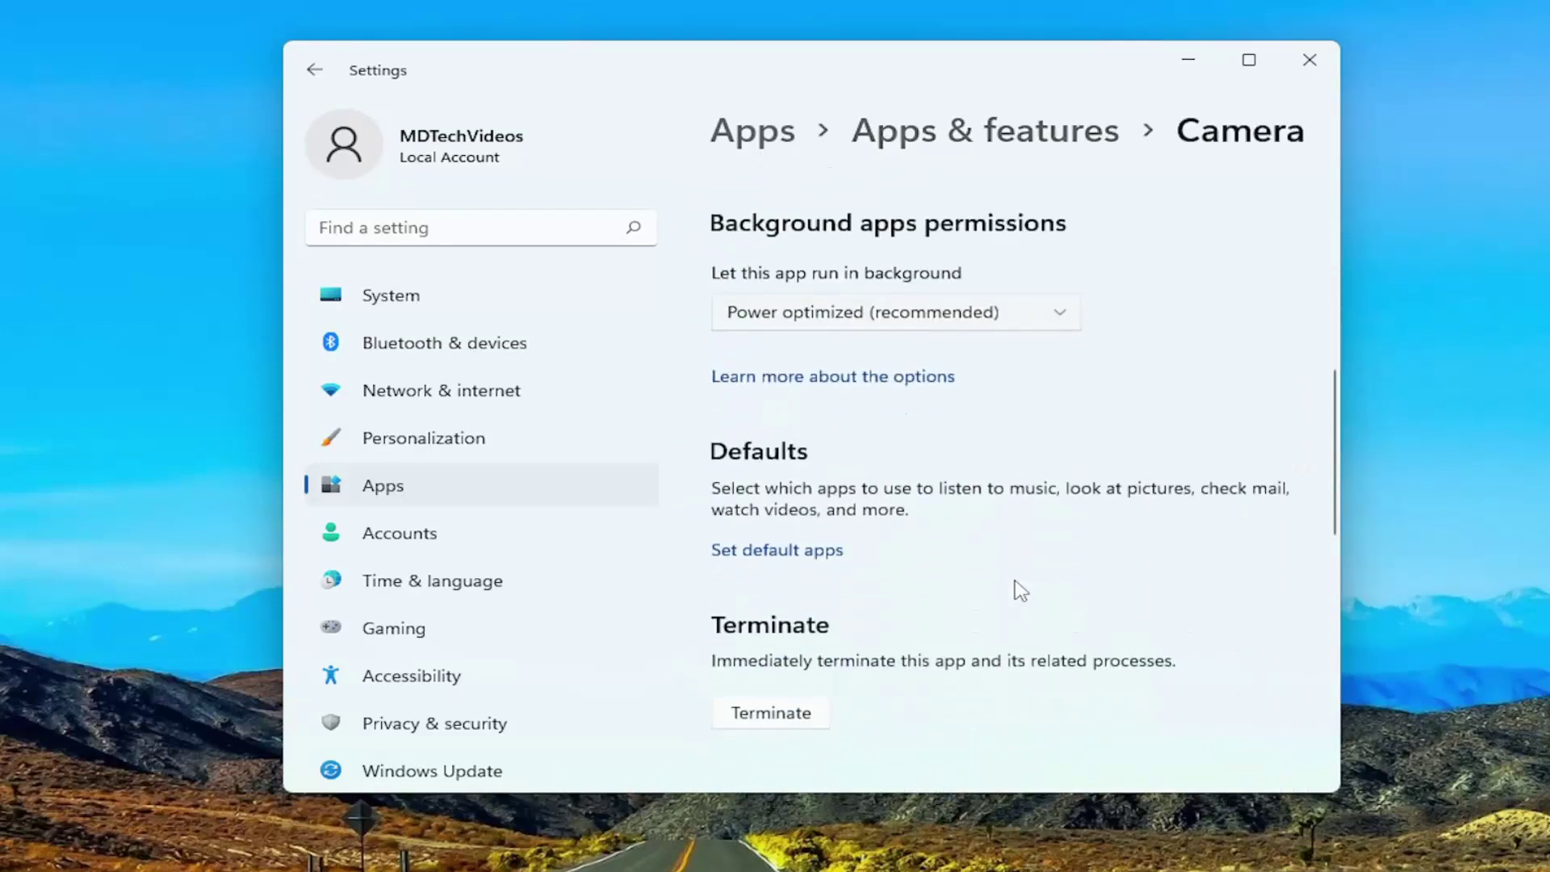
scroll(1019, 590, "down", 3)
scroll(1020, 590, "down", 1)
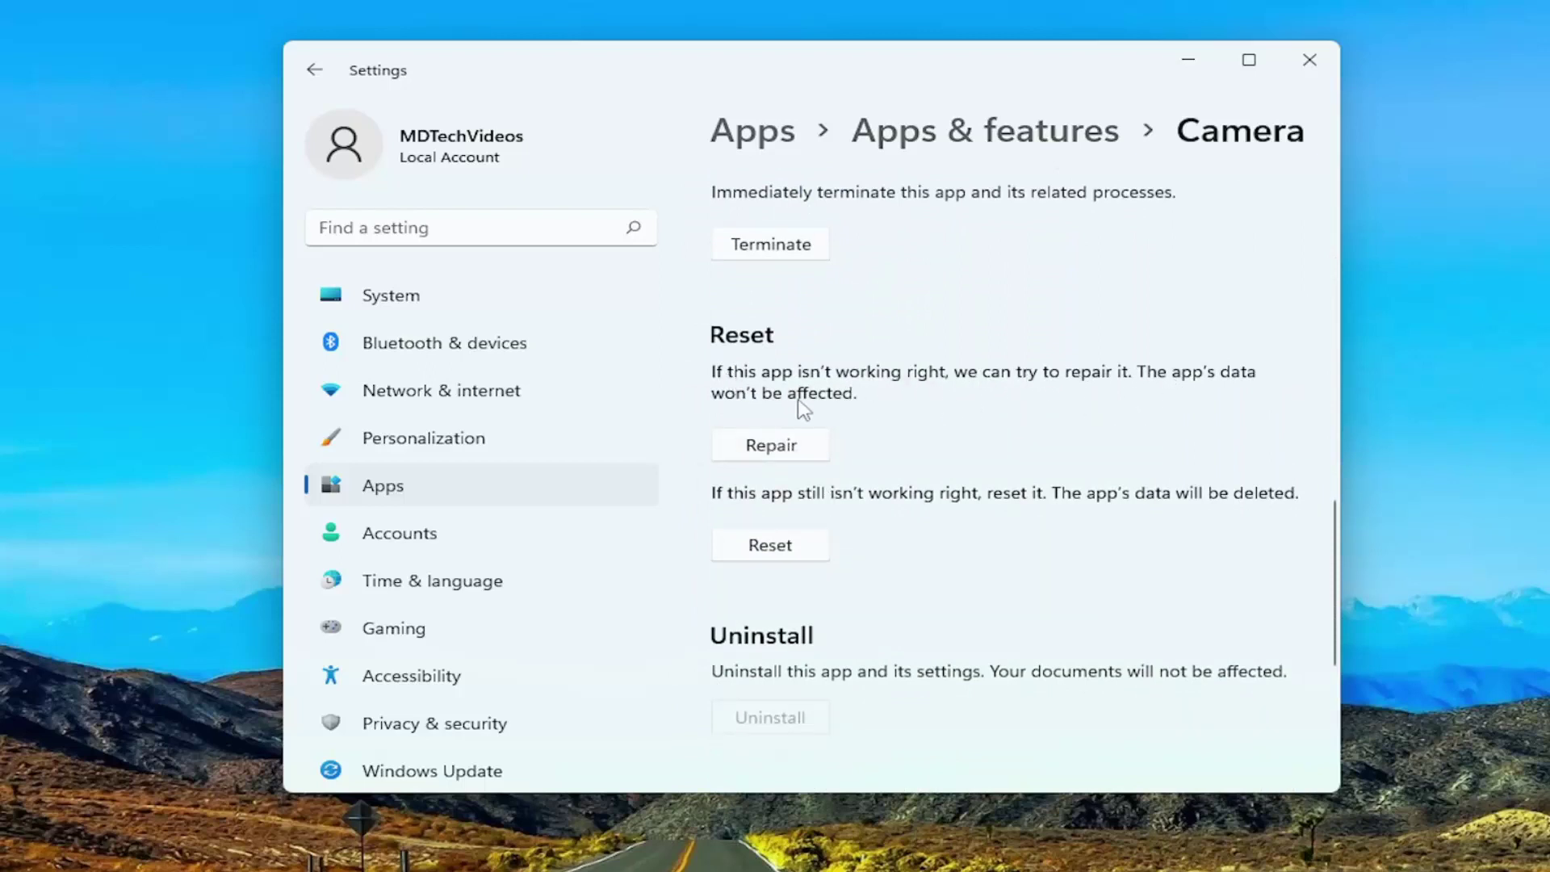
left_click(776, 444)
left_click(779, 548)
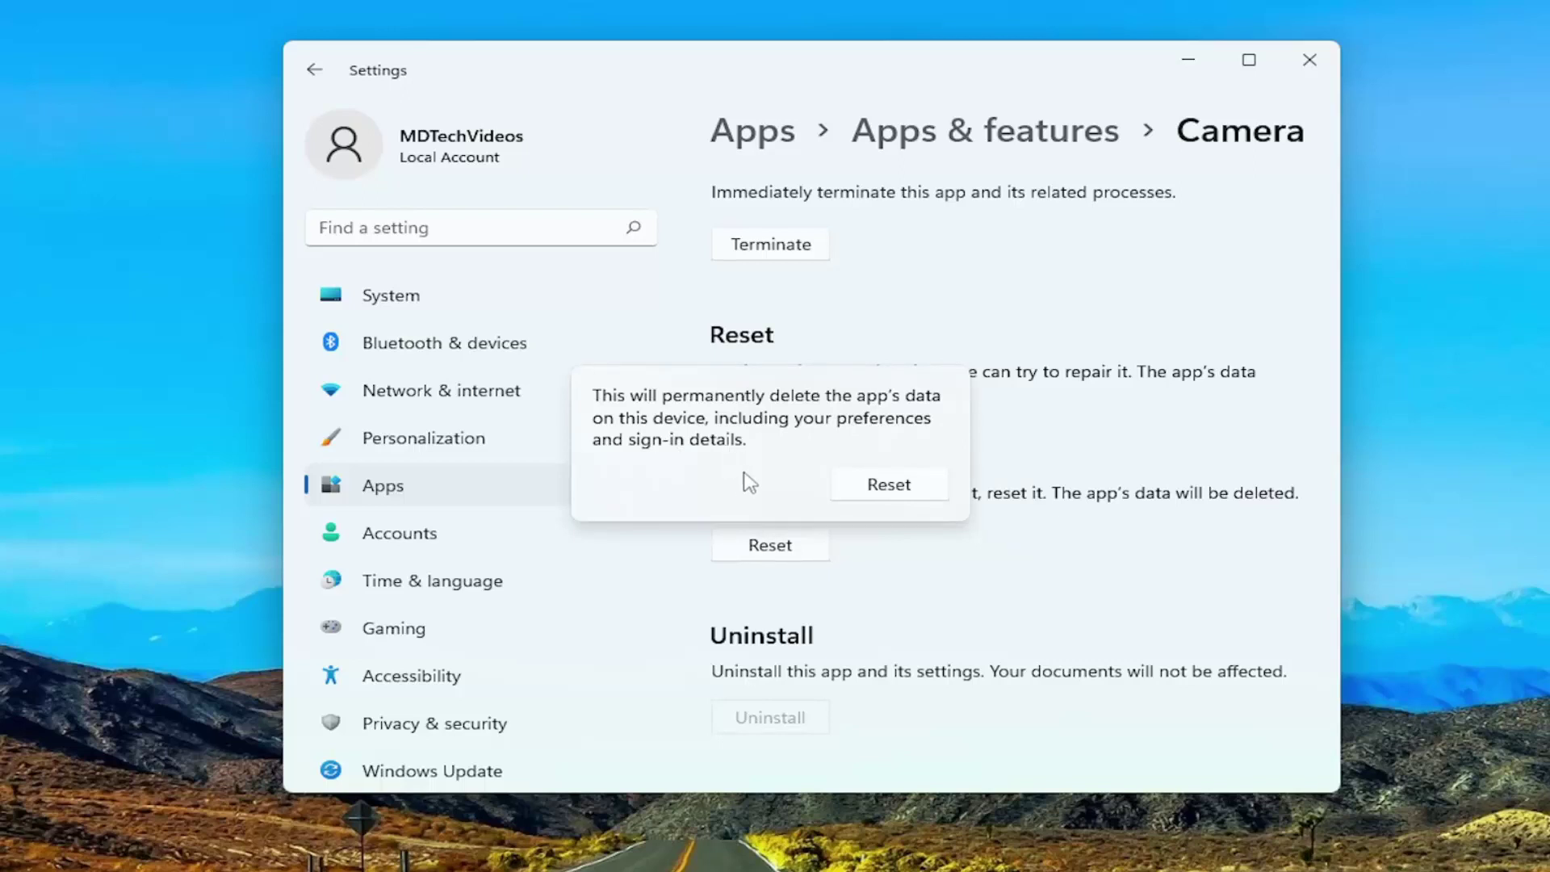
left_click(889, 485)
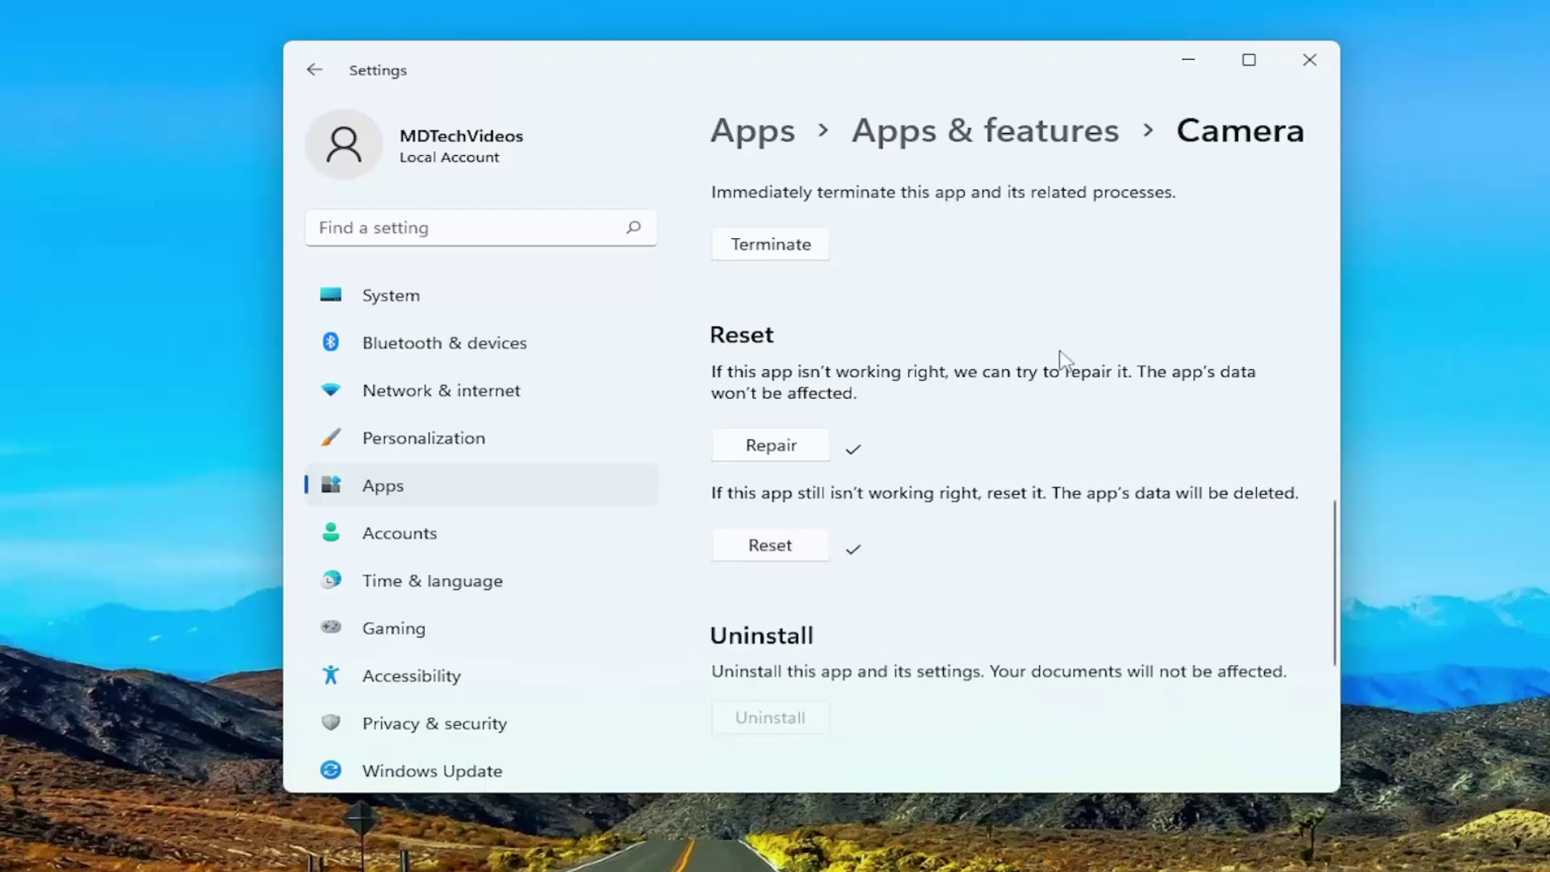
Close Settings and choose Restart from the Win+X power menu
left_click(1300, 64)
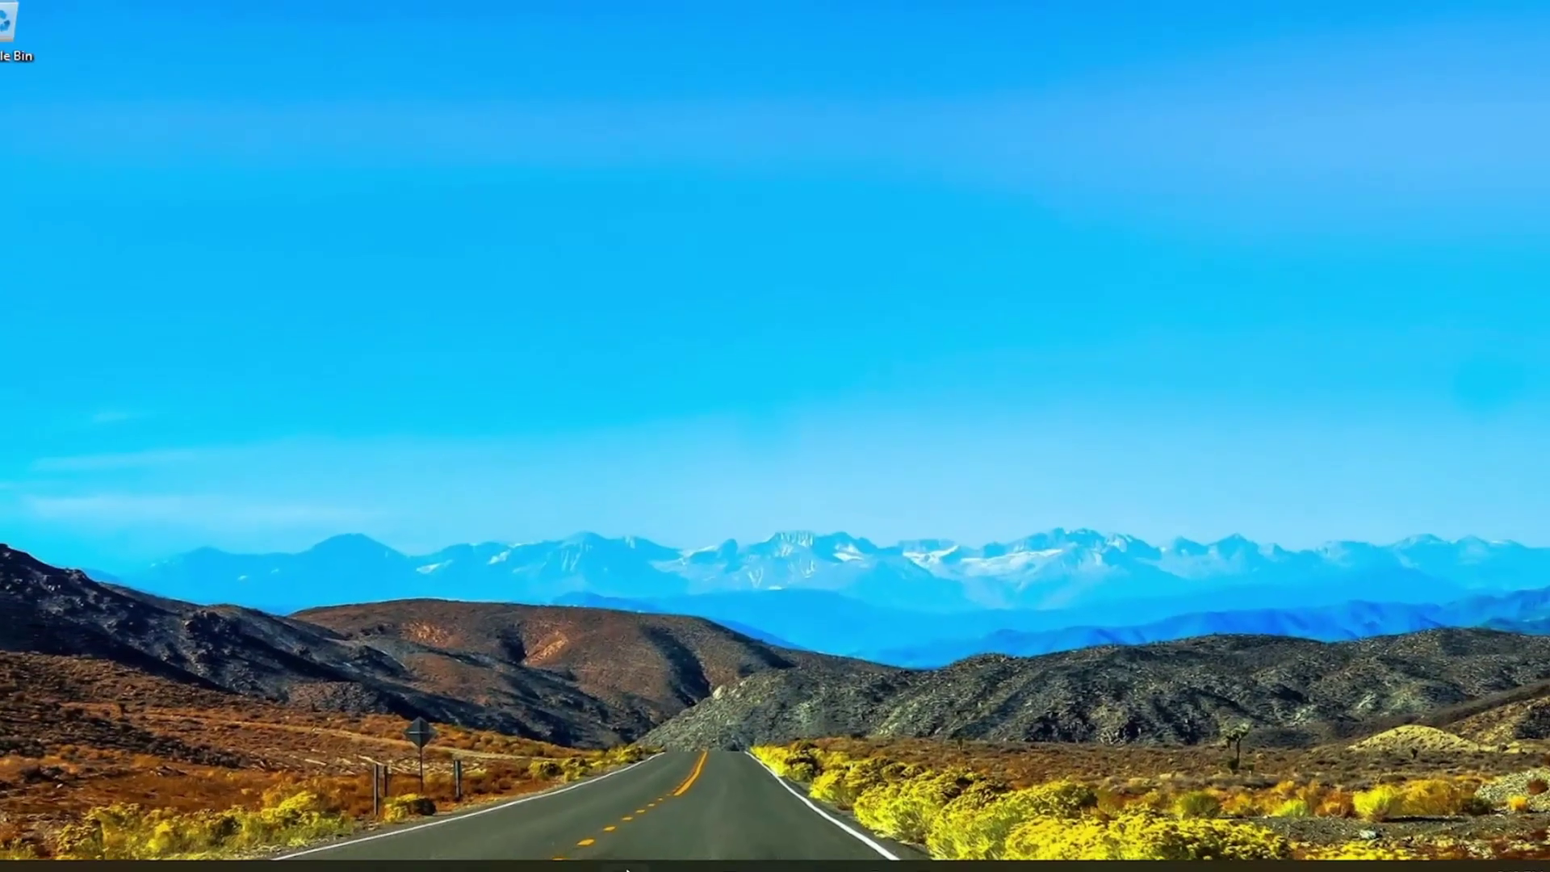
right_click(632, 848)
left_click(779, 798)
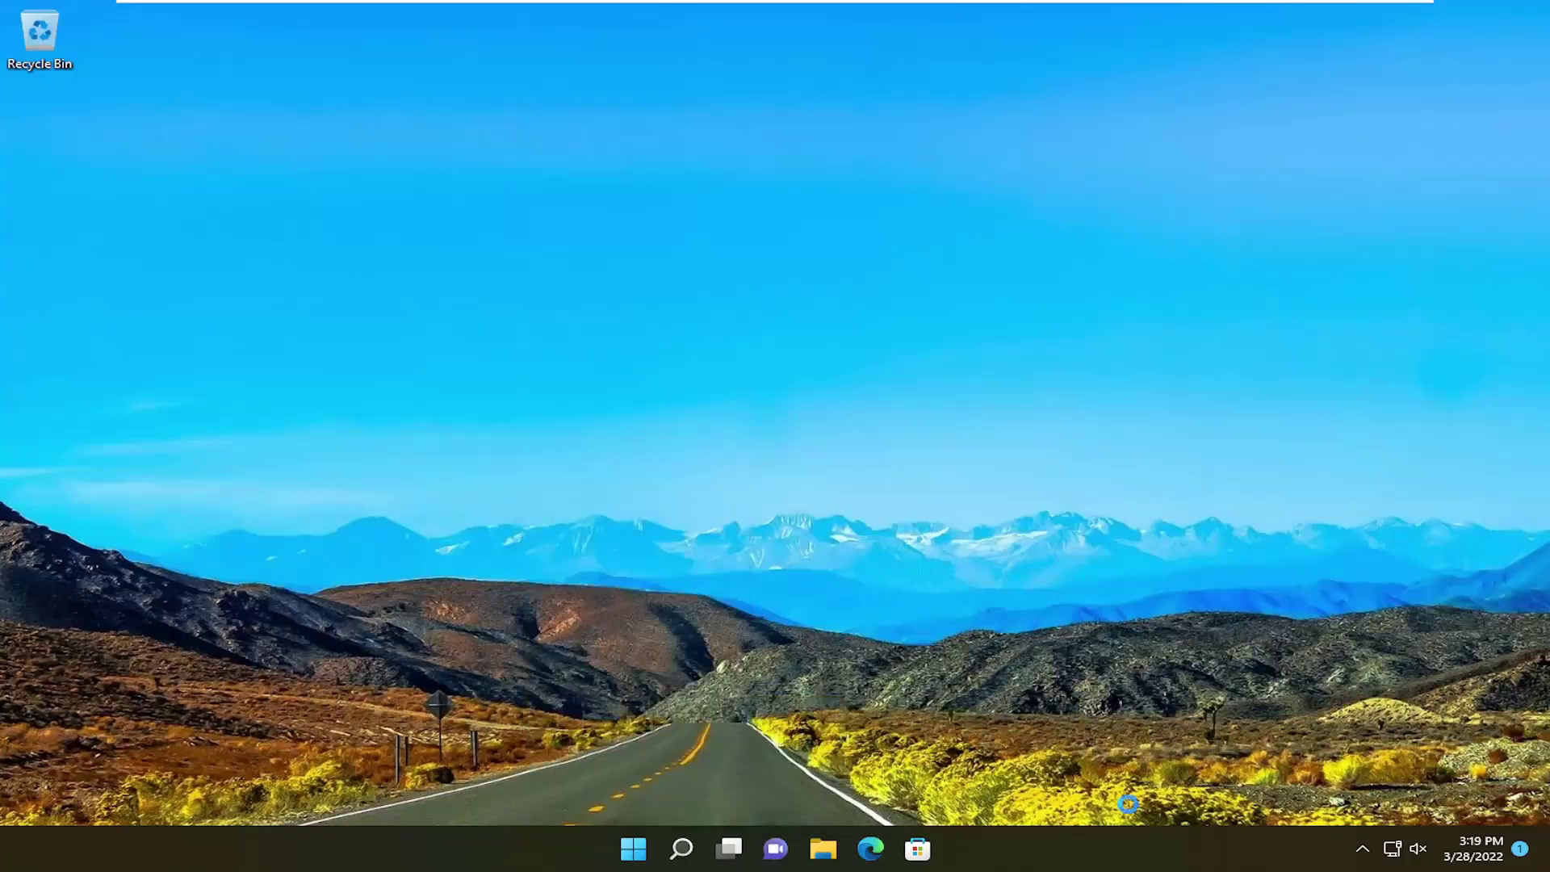